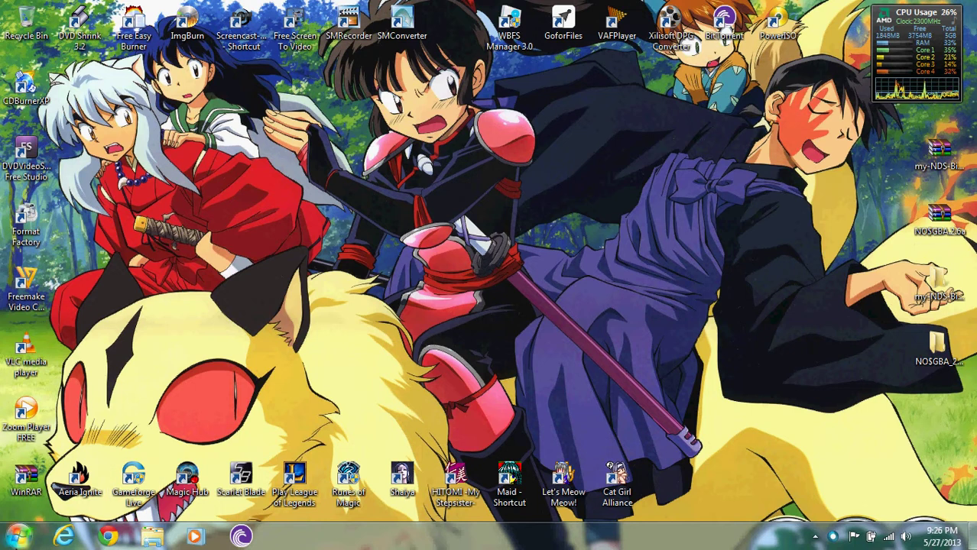
{"action": "left_click", "coordinate": [109, 537]}
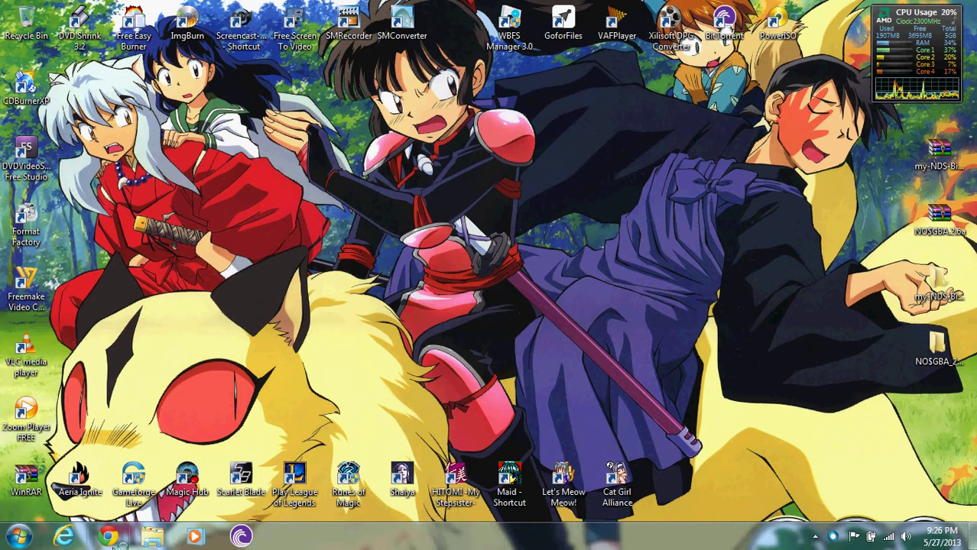
{"action": "left_click", "coordinate": [206, 32]}
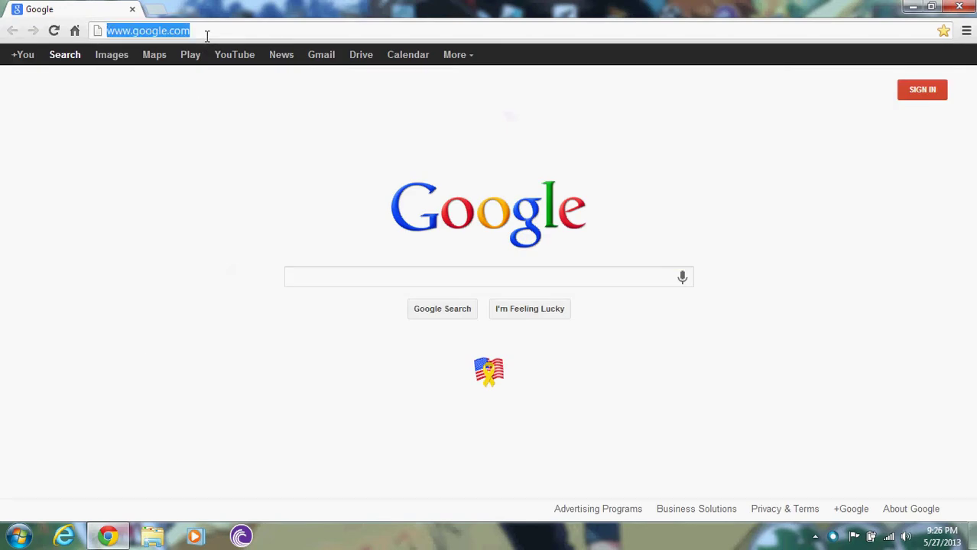
{"action": "type", "text": "w"}
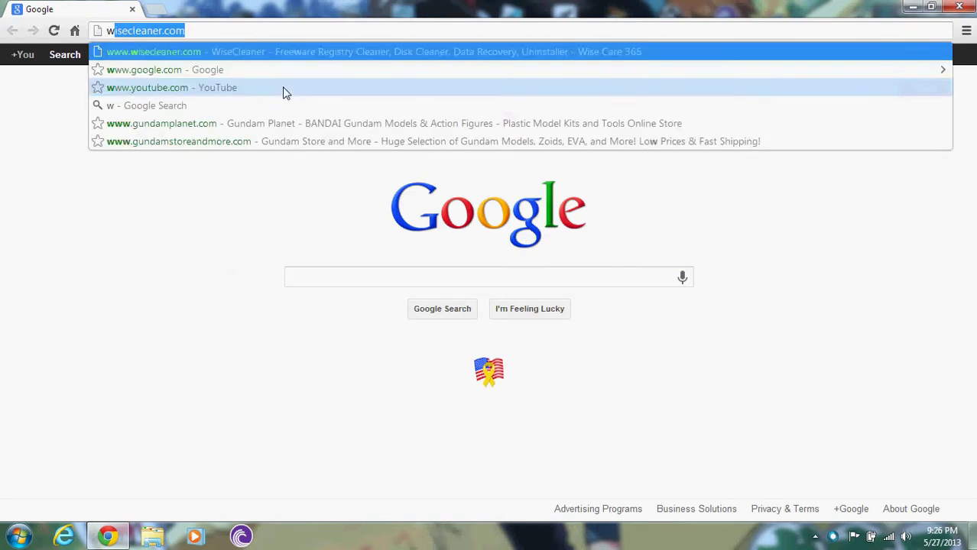
{"action": "type", "text": "ww"}
{"action": "type", "text": ".w"}
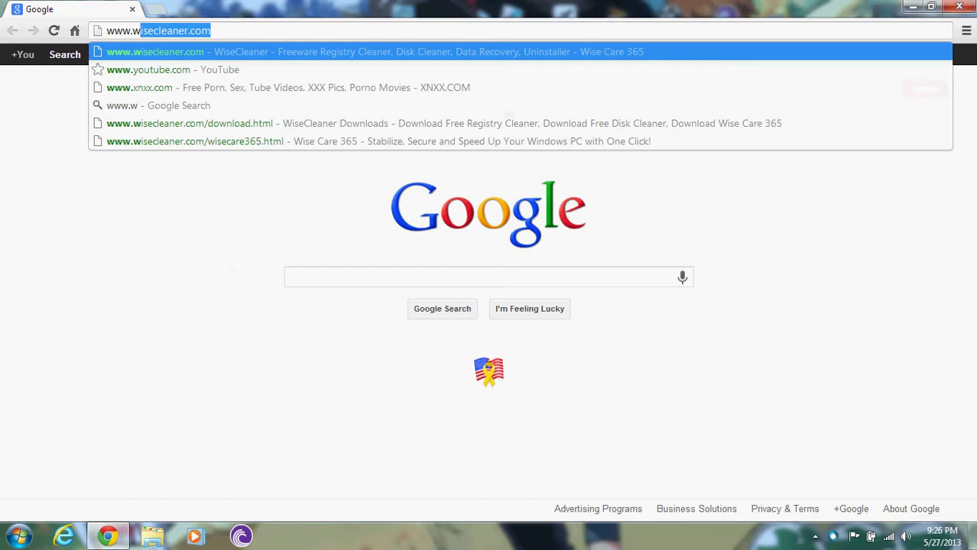
{"action": "type", "text": "isecle"}
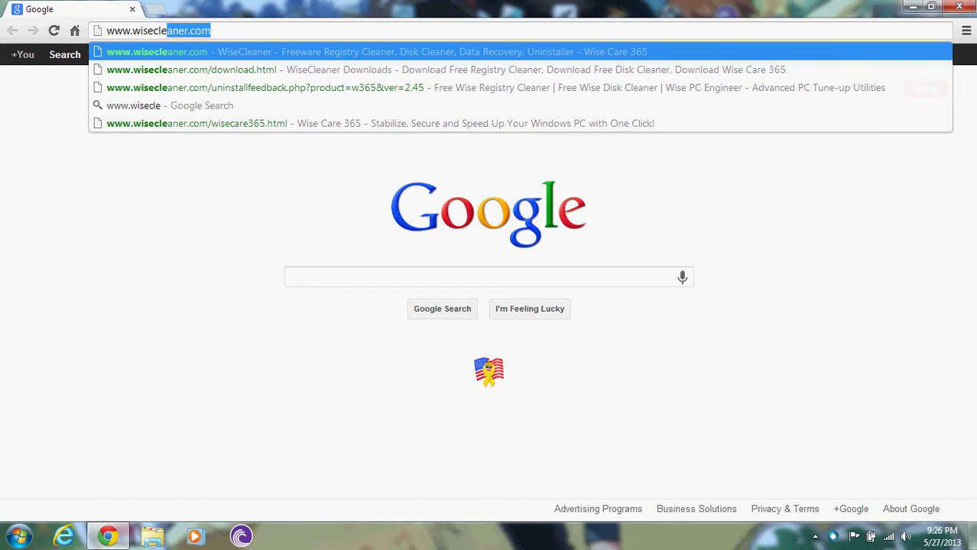
{"action": "type", "text": "aner."}
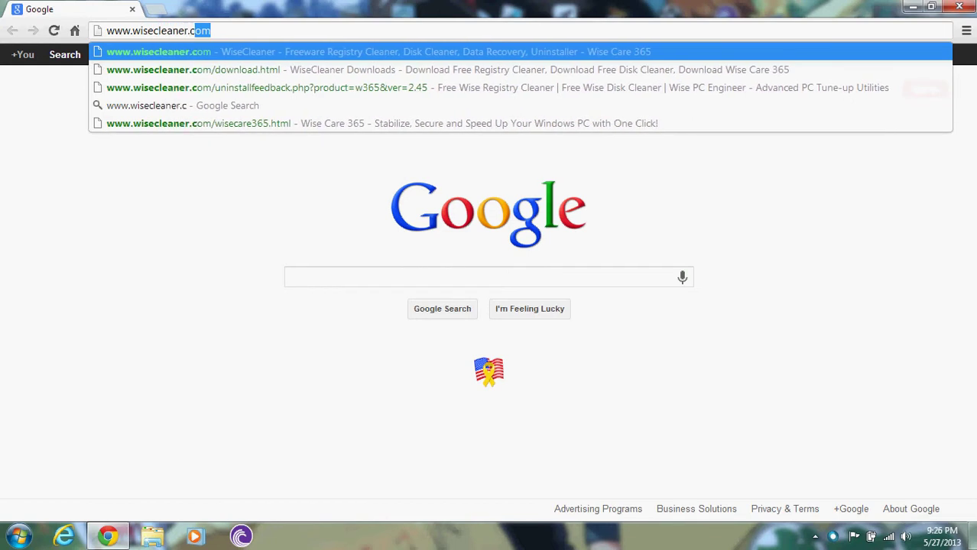
{"action": "type", "text": "com"}
{"action": "key", "text": "Return"}
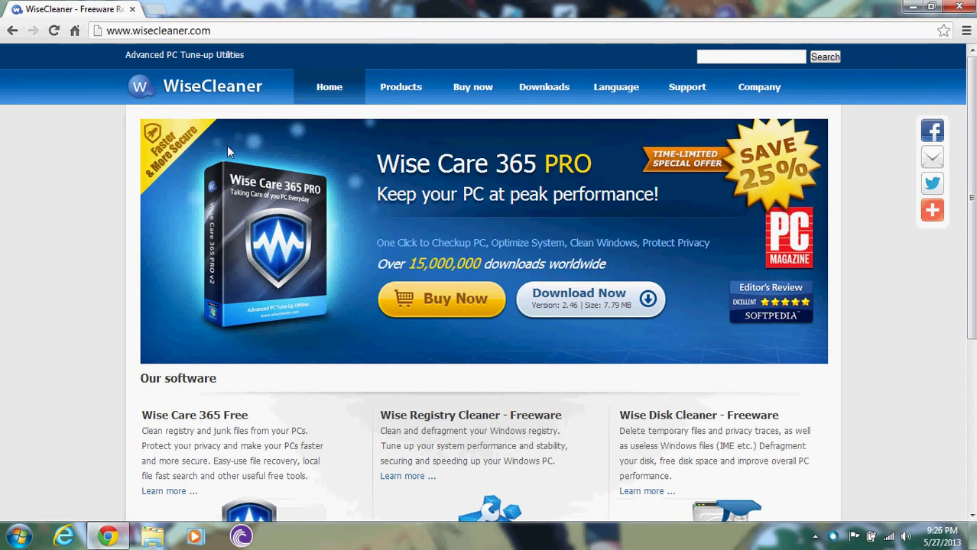
- Download the free Wise Care 365 installer from Download.com and save it to the Downloads folder
{"action": "left_click", "coordinate": [553, 89]}
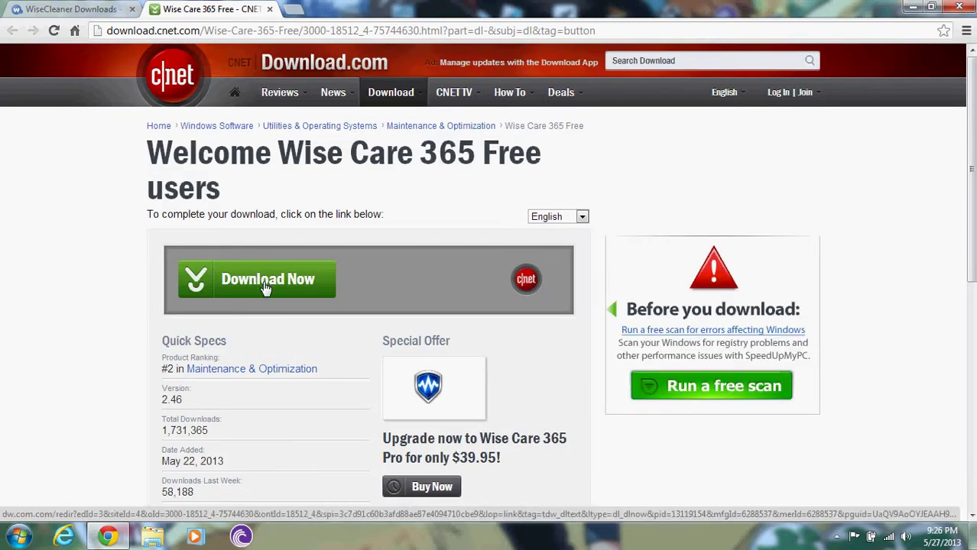
{"action": "left_click", "coordinate": [266, 288]}
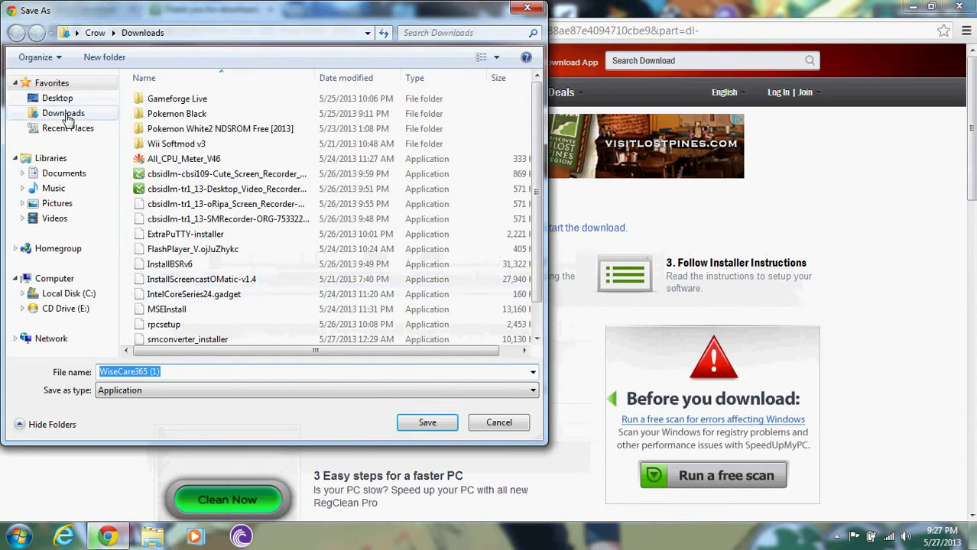
{"action": "left_click", "coordinate": [66, 117]}
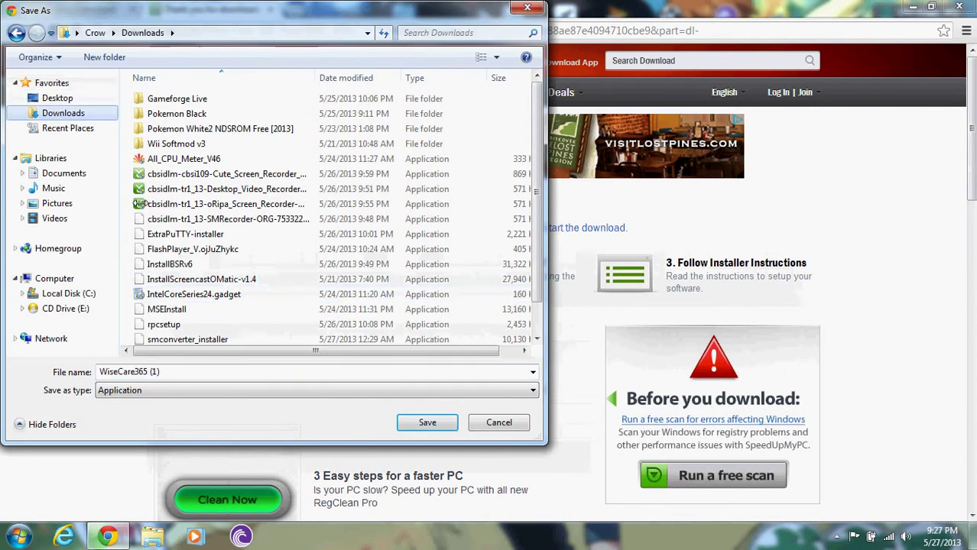
{"action": "left_click", "coordinate": [426, 425]}
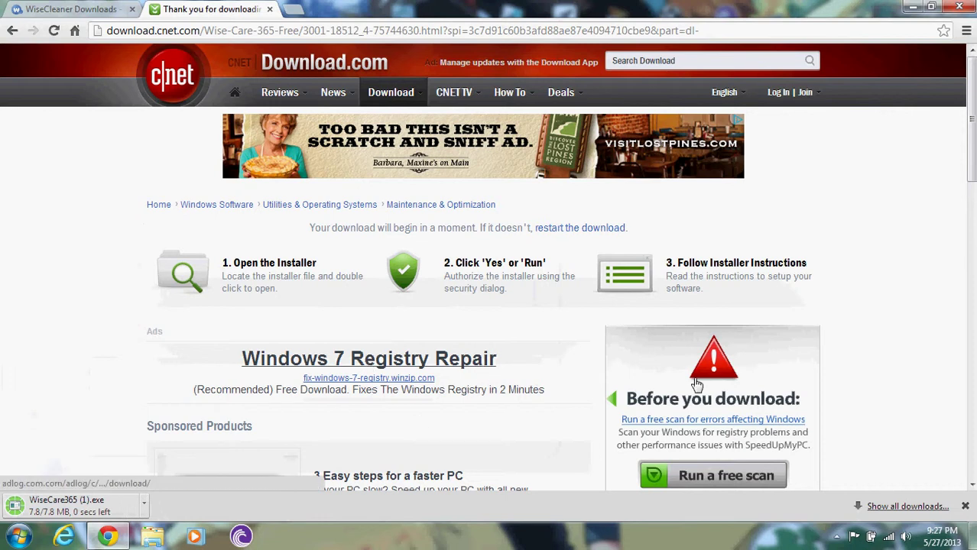
- Clear all entries from Chrome's downloads list and close the browser
{"action": "left_click", "coordinate": [909, 507]}
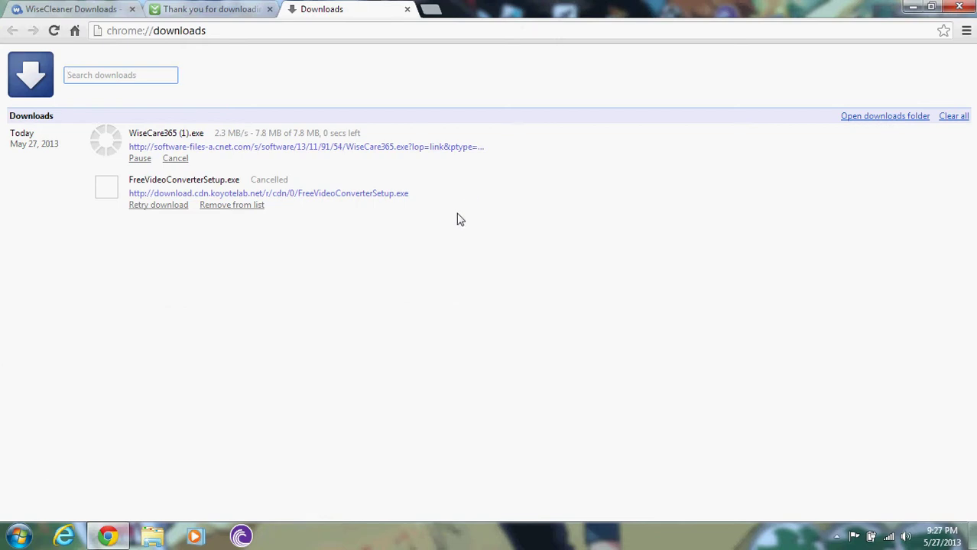
{"action": "left_click", "coordinate": [954, 117]}
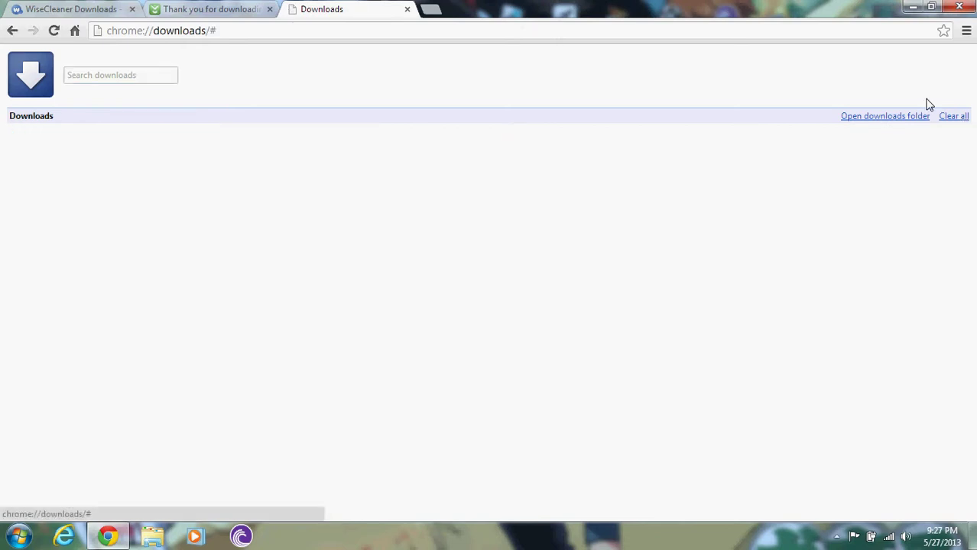
{"action": "left_click", "coordinate": [408, 9]}
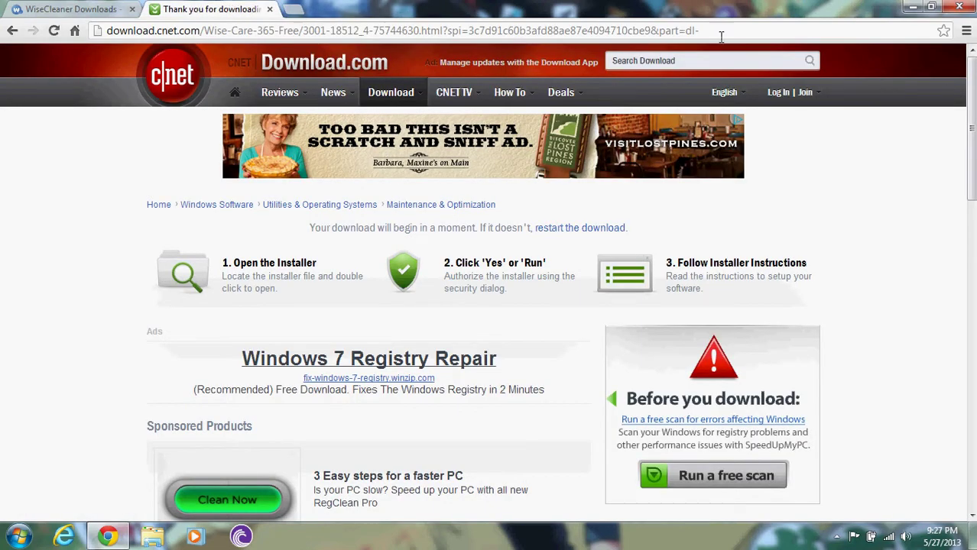
{"action": "left_click", "coordinate": [972, 10]}
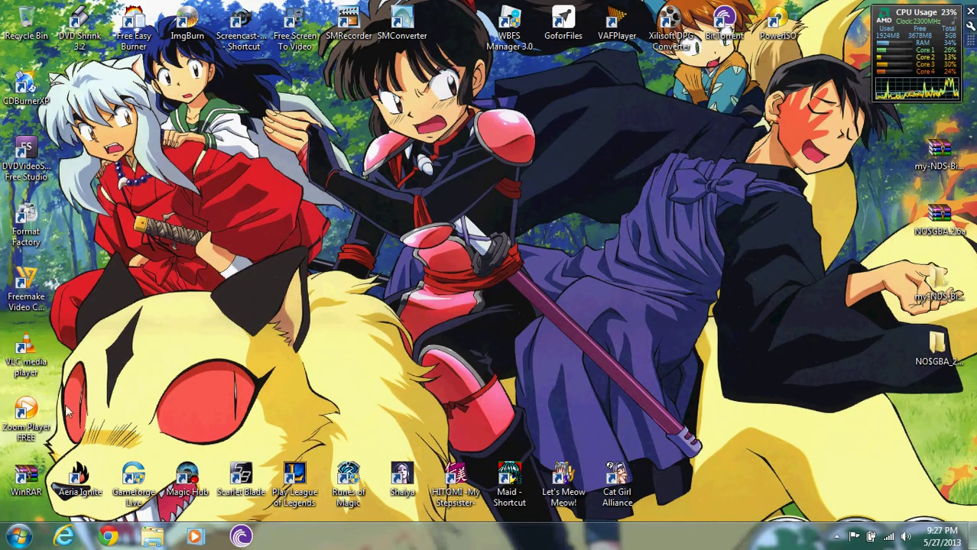
- Run WiseCare365 (1).exe from the Downloads folder in Windows Explorer
{"action": "left_click", "coordinate": [156, 539]}
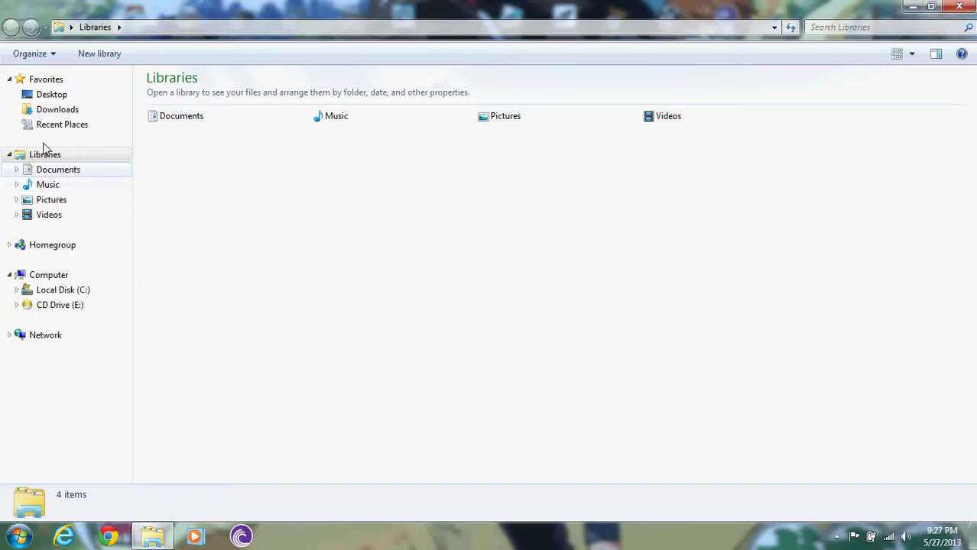
{"action": "left_click", "coordinate": [55, 111]}
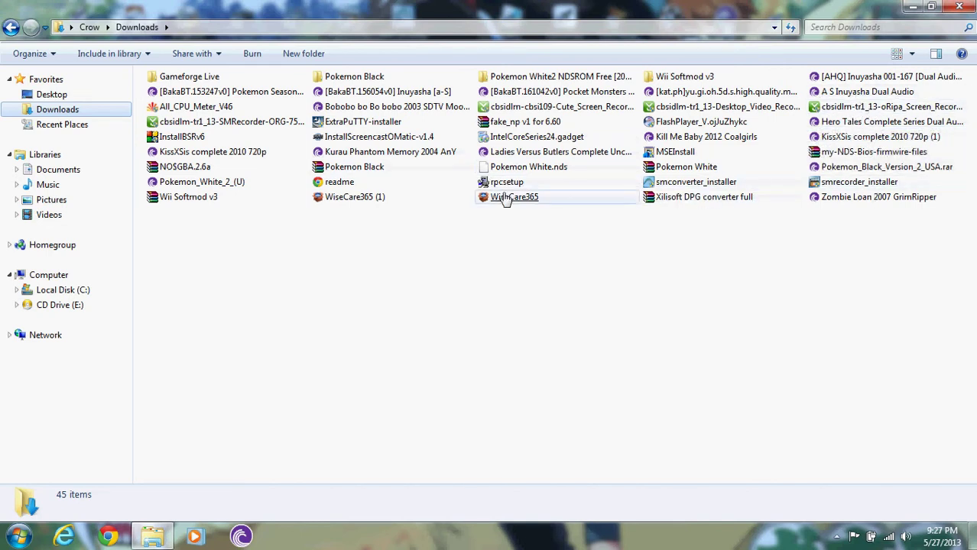
{"action": "left_click", "coordinate": [266, 208]}
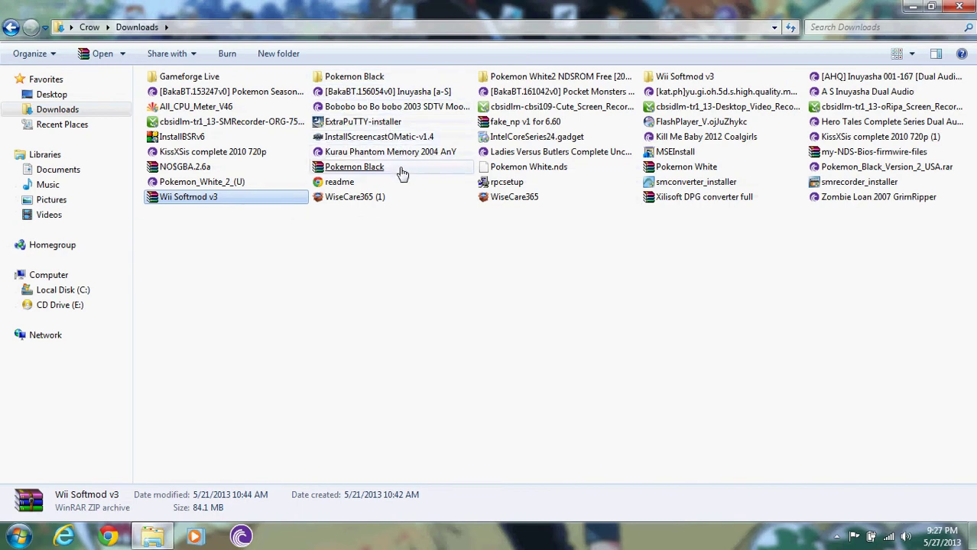
{"action": "left_click", "coordinate": [374, 201]}
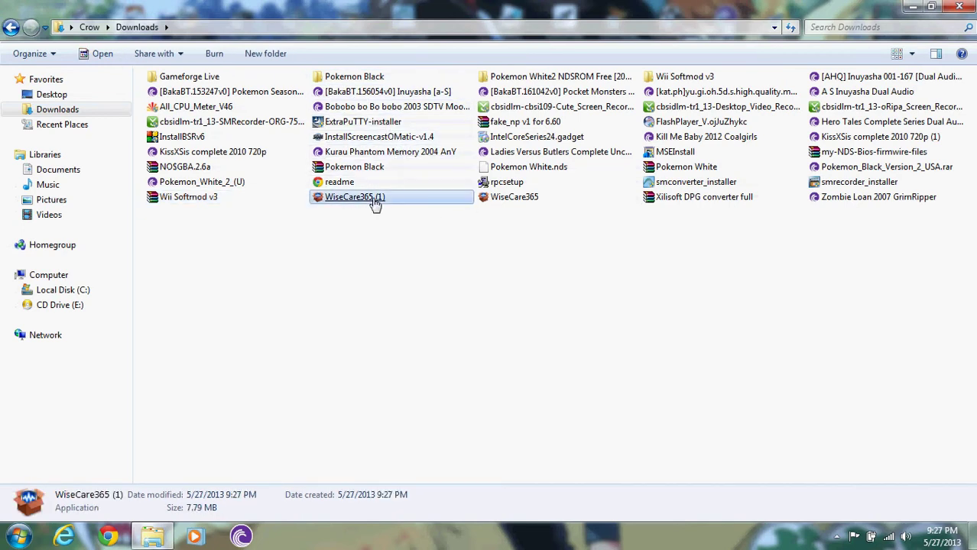
{"action": "double_click", "coordinate": [375, 202]}
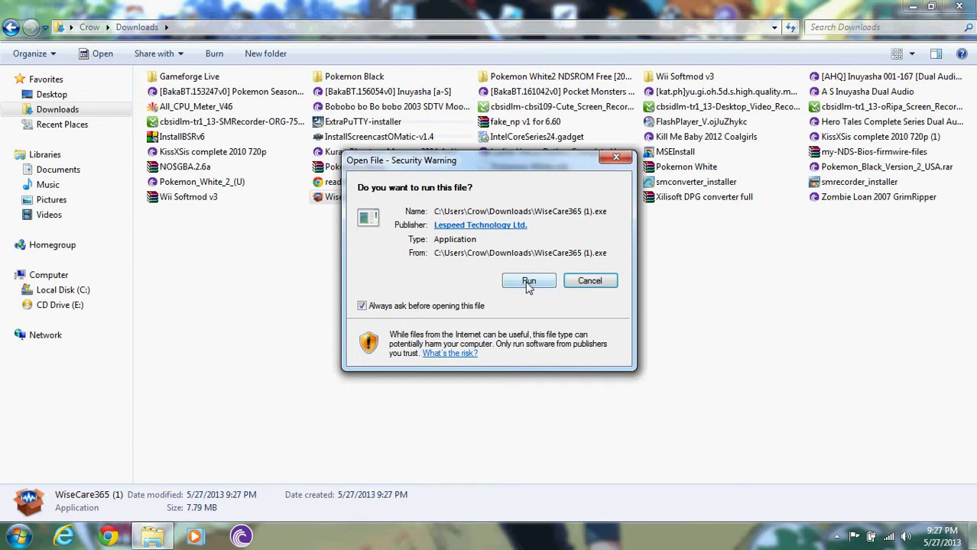
- Allow the installer to run, close the Downloads window, and accept the licence agreement
{"action": "left_click", "coordinate": [526, 281]}
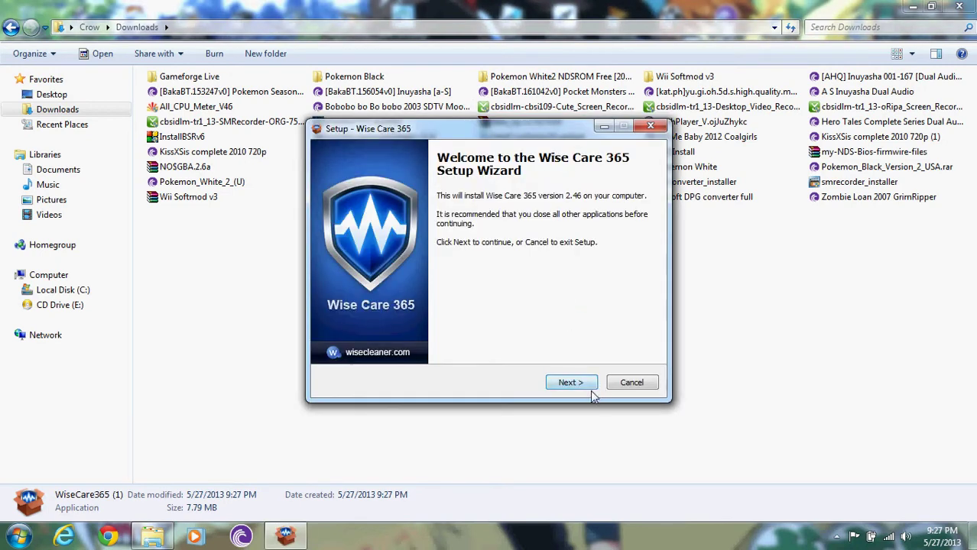
{"action": "left_click", "coordinate": [959, 7]}
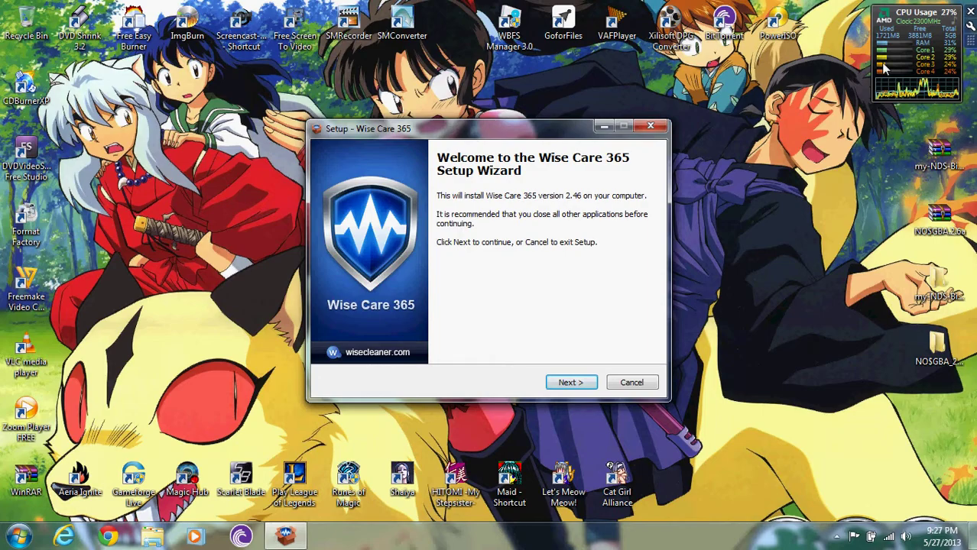
{"action": "left_click", "coordinate": [574, 390]}
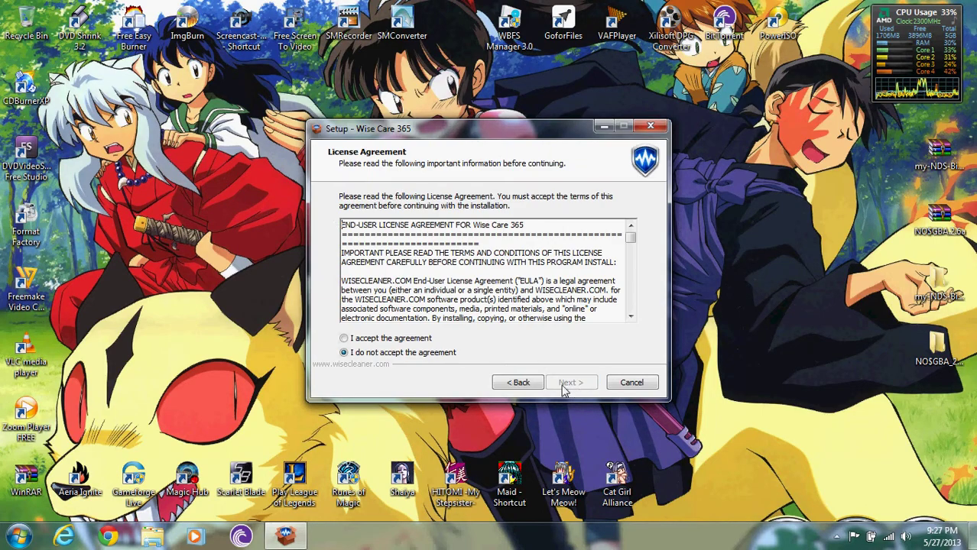
{"action": "left_click", "coordinate": [345, 338]}
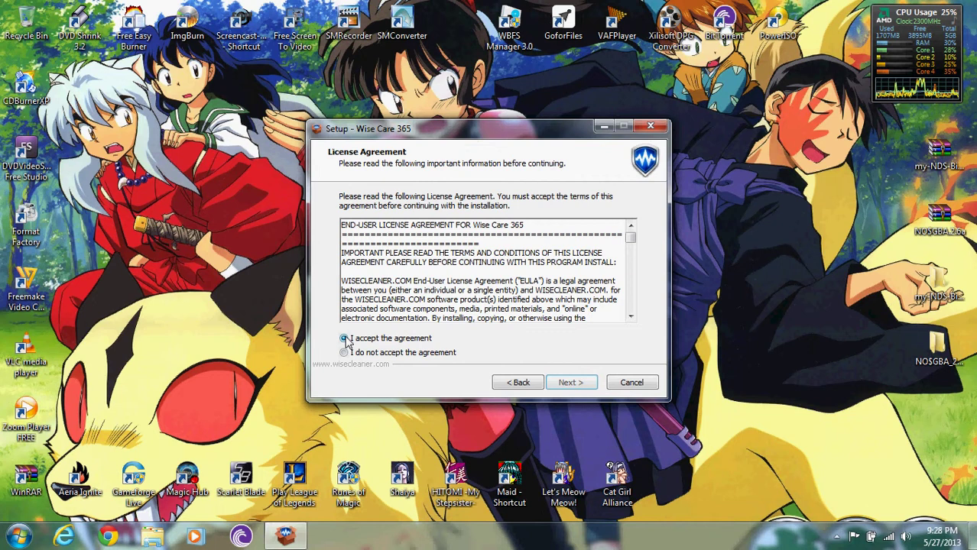
{"action": "left_click", "coordinate": [581, 386]}
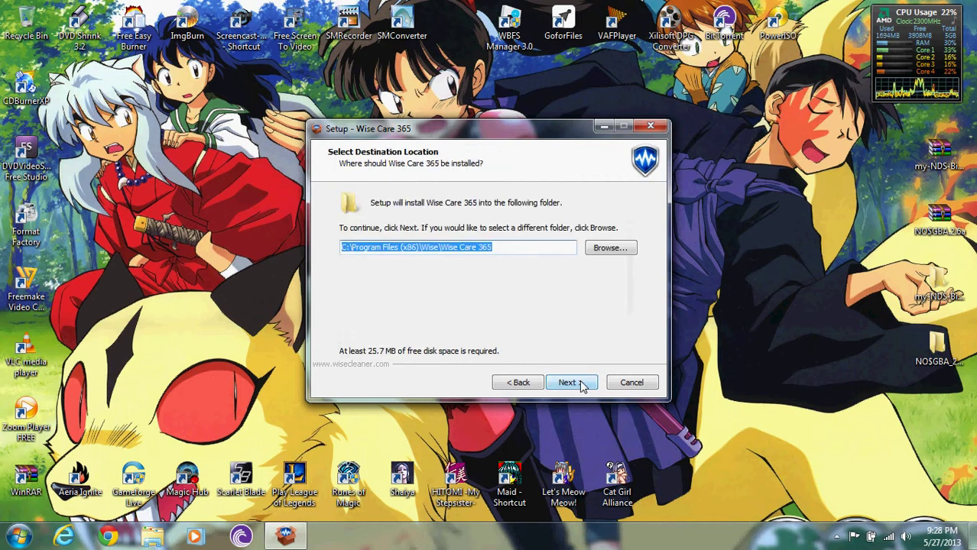
- Install Wise Care 365 with default folders and a desktop icon, then finish setup
{"action": "left_click", "coordinate": [580, 386]}
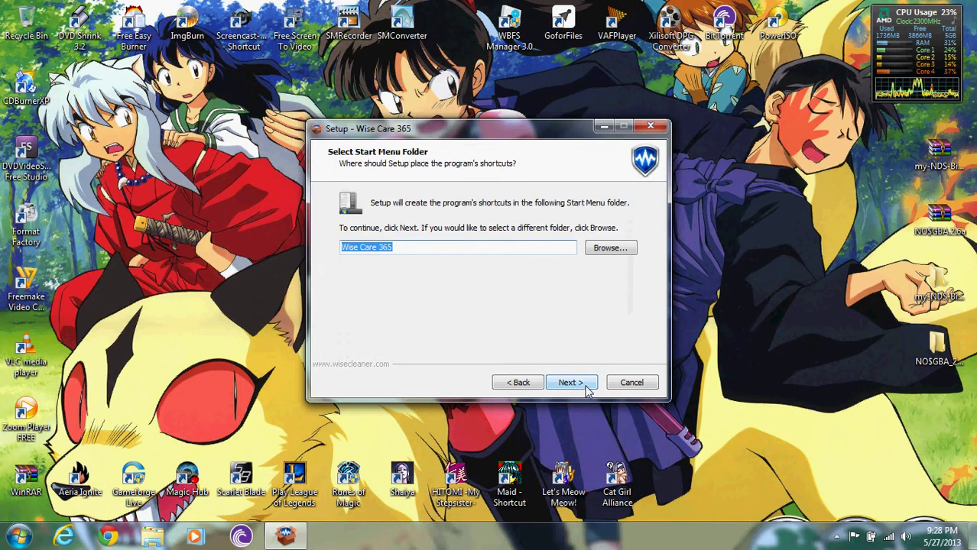
{"action": "left_click", "coordinate": [587, 391]}
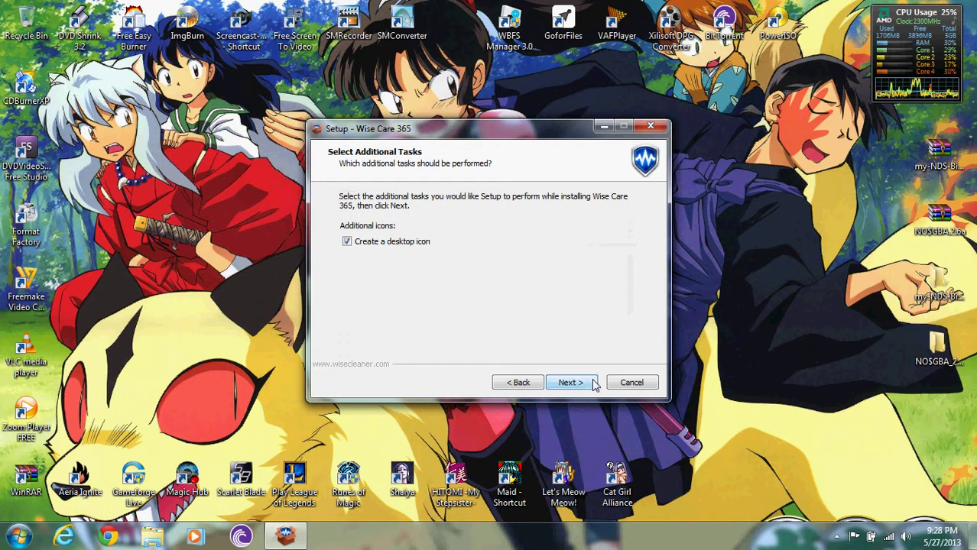
{"action": "left_click", "coordinate": [590, 388]}
{"action": "left_click", "coordinate": [593, 392]}
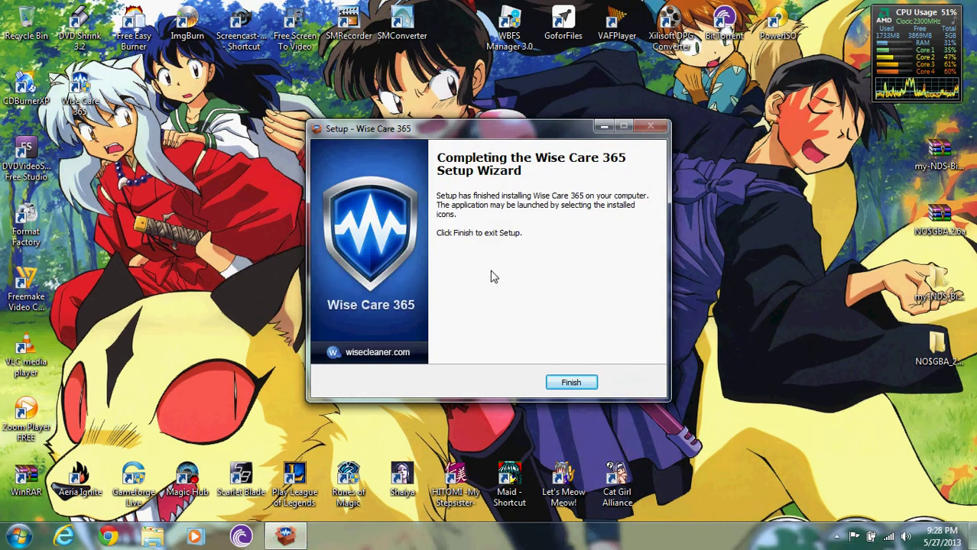
{"action": "left_click", "coordinate": [584, 386]}
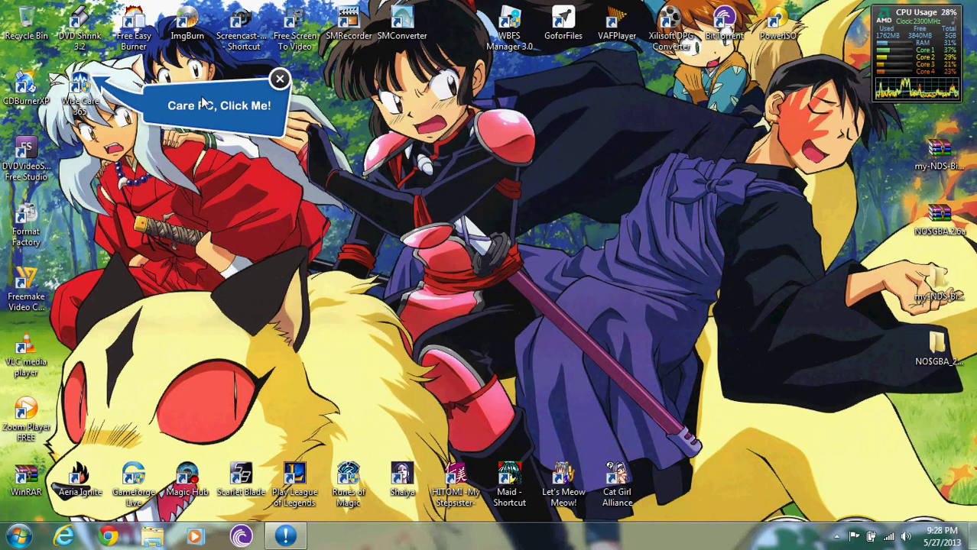
- Run a Wise Care 365 checkup, clean useless files to a 6.0 health index, and view privacy risks
{"action": "double_click", "coordinate": [90, 95]}
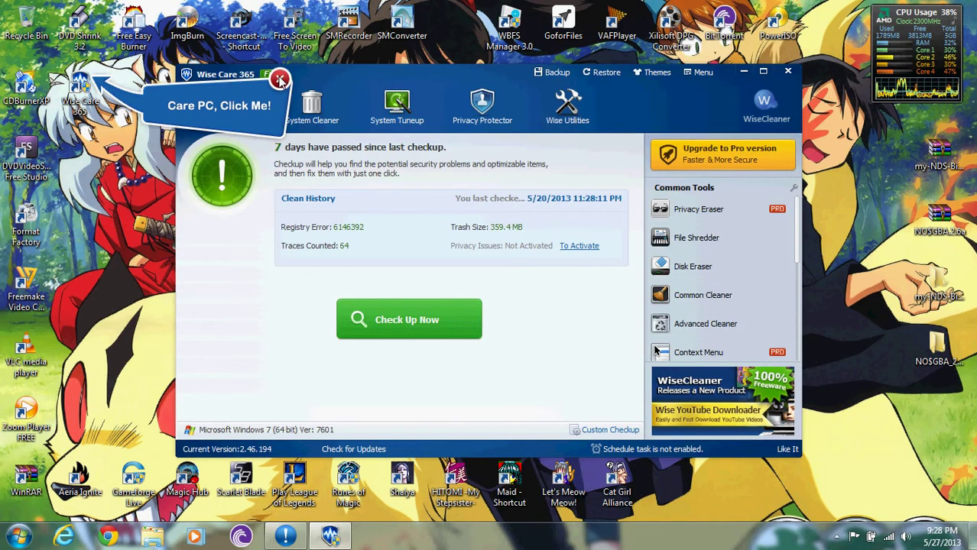
{"action": "left_click", "coordinate": [280, 80]}
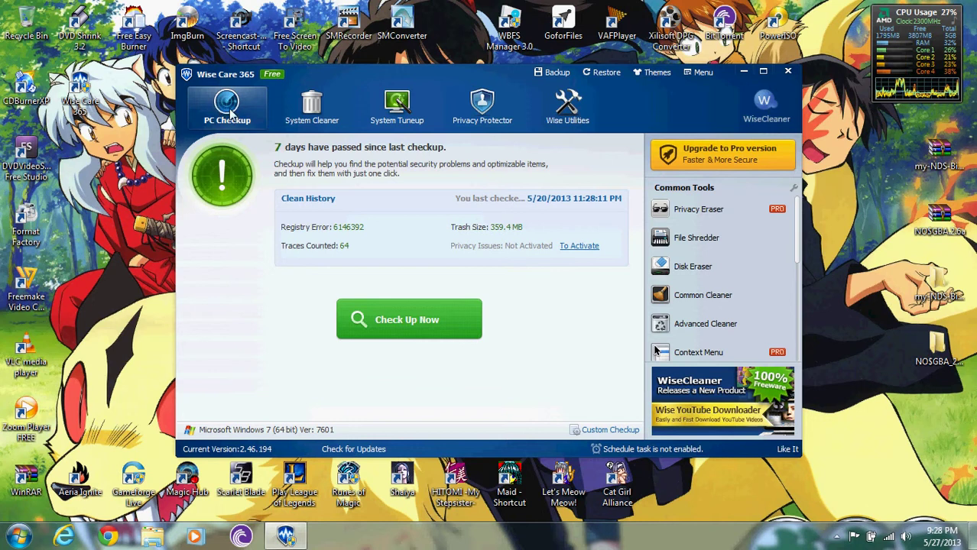
{"action": "left_click", "coordinate": [415, 319]}
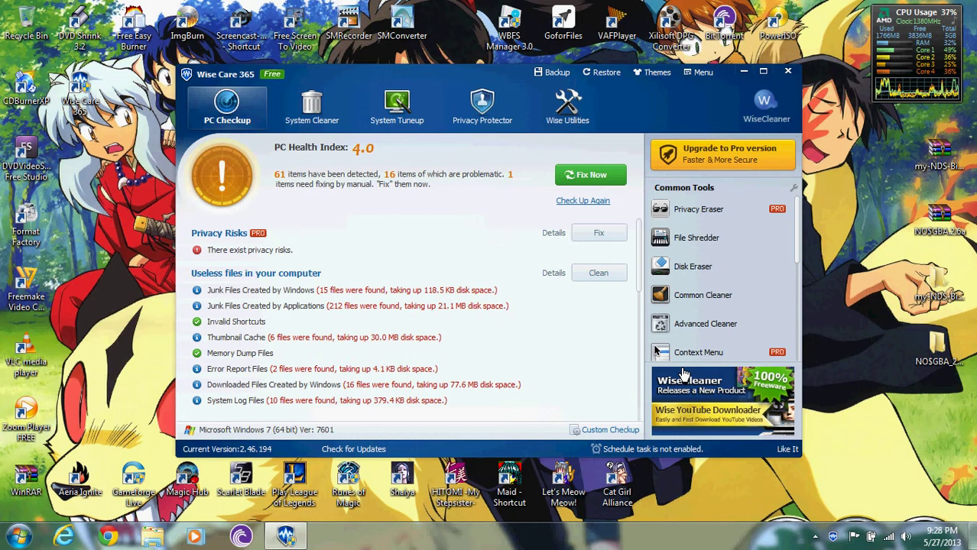
{"action": "left_click", "coordinate": [618, 280]}
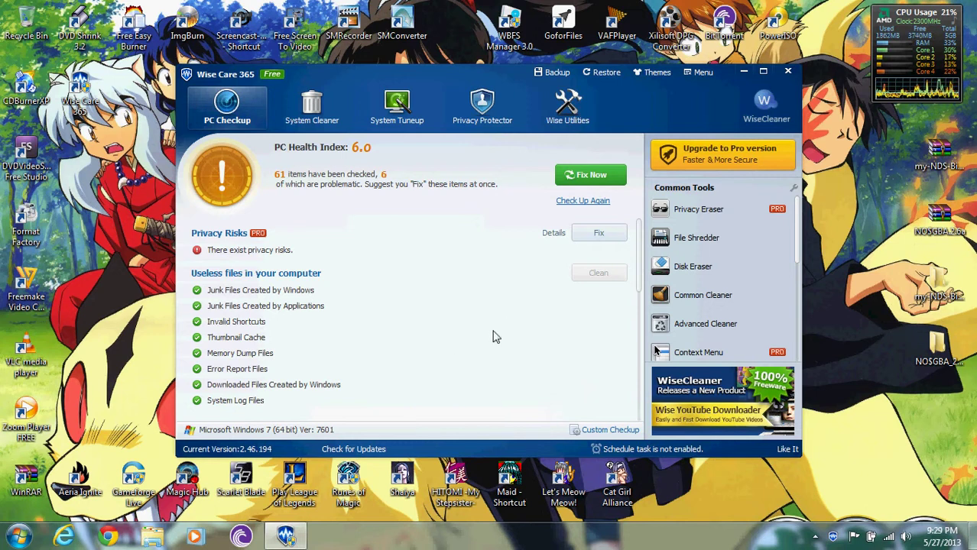
{"action": "left_click", "coordinate": [587, 234]}
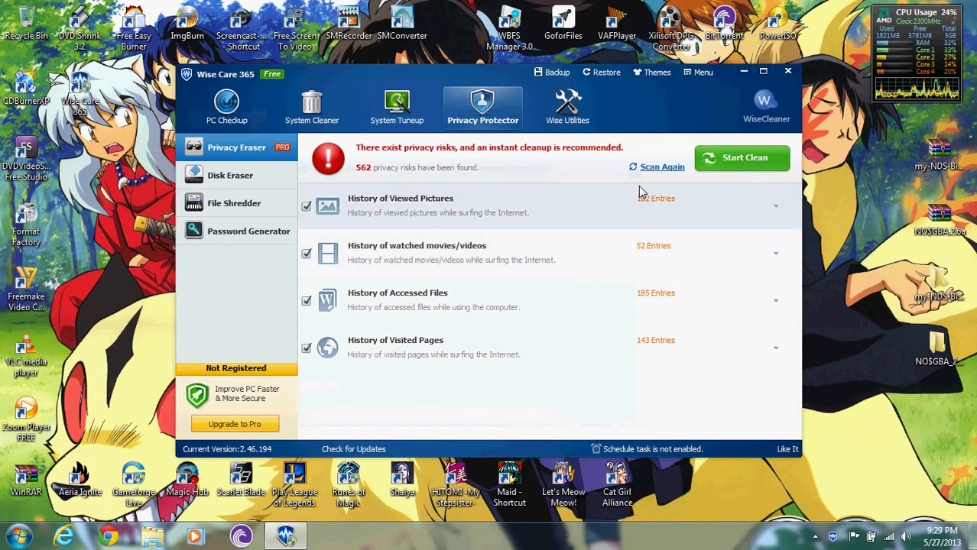
- Dismiss the Register prompt and use Common Cleaner to remove 16 junk files, freeing 30.4 MB
{"action": "left_click", "coordinate": [751, 158]}
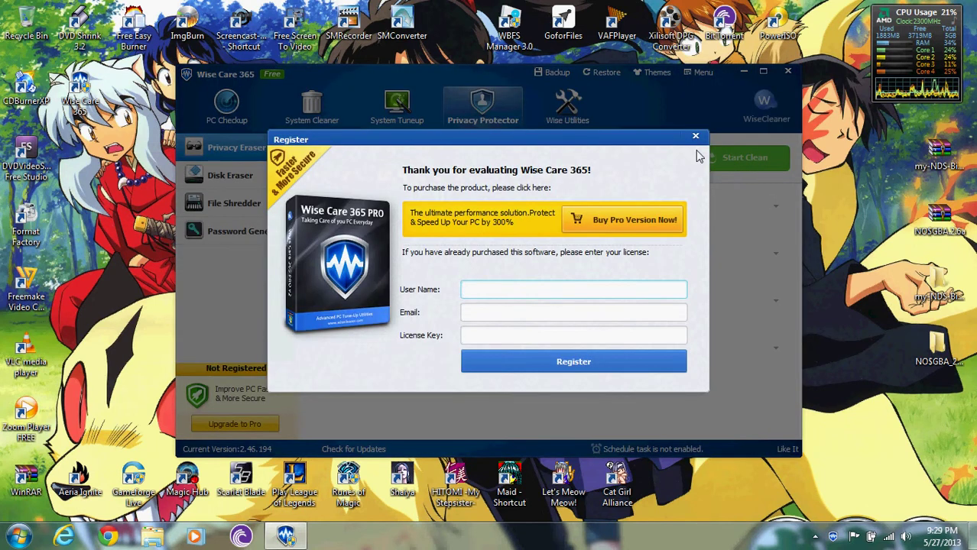
{"action": "left_click", "coordinate": [698, 152]}
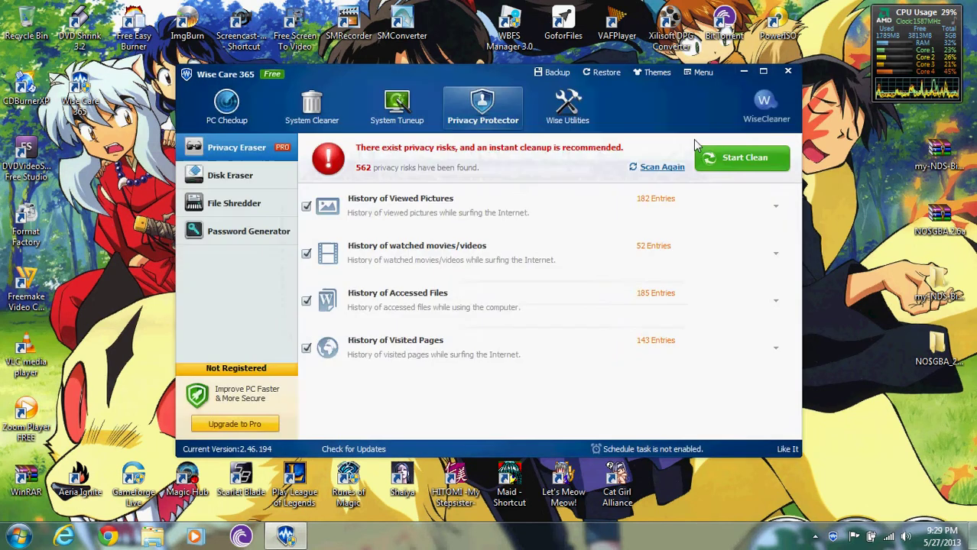
{"action": "left_click", "coordinate": [331, 115]}
{"action": "left_click", "coordinate": [256, 177]}
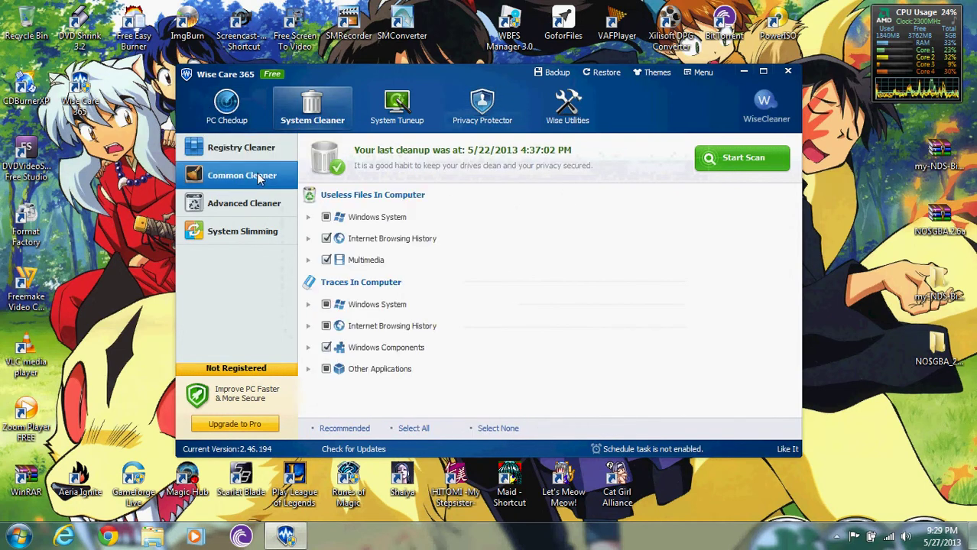
{"action": "left_click", "coordinate": [735, 158]}
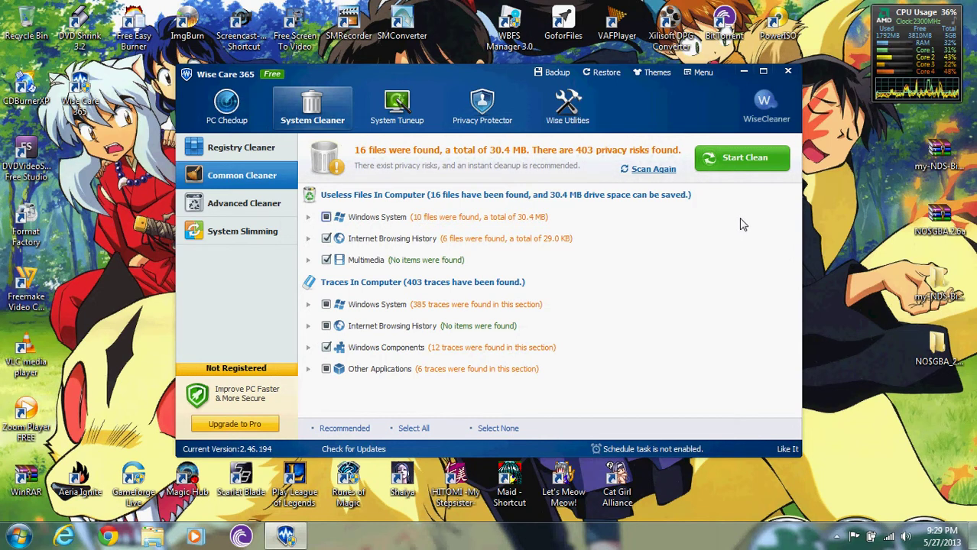
{"action": "left_click", "coordinate": [741, 159]}
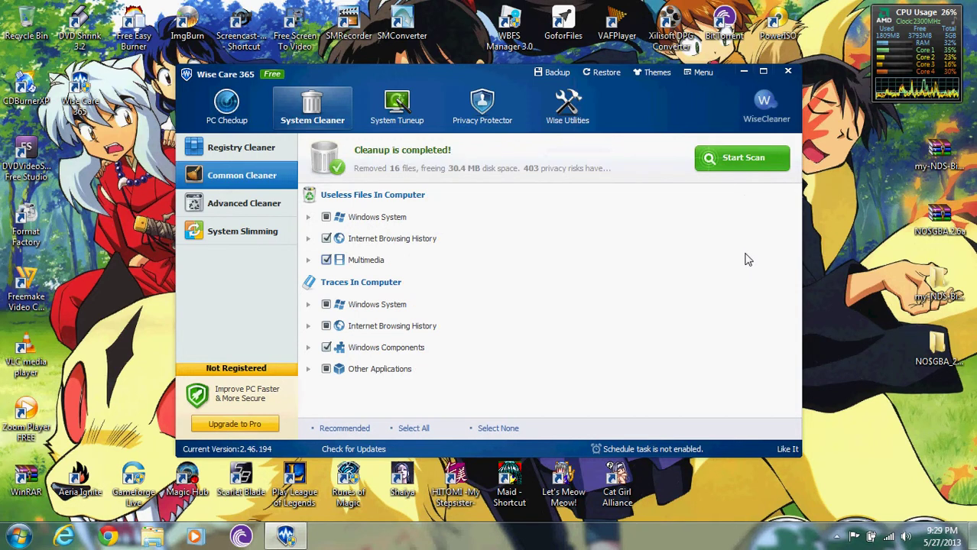
{"action": "left_click", "coordinate": [395, 111]}
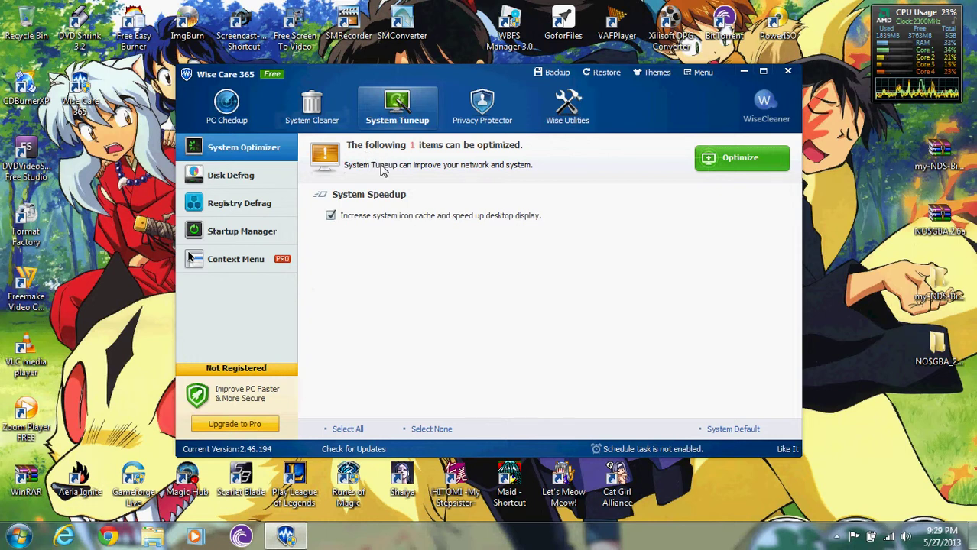
- Apply the one tuneup optimization, browse Advanced Cleaner and System Slimming, then close Wise Care 365
{"action": "left_click", "coordinate": [736, 167]}
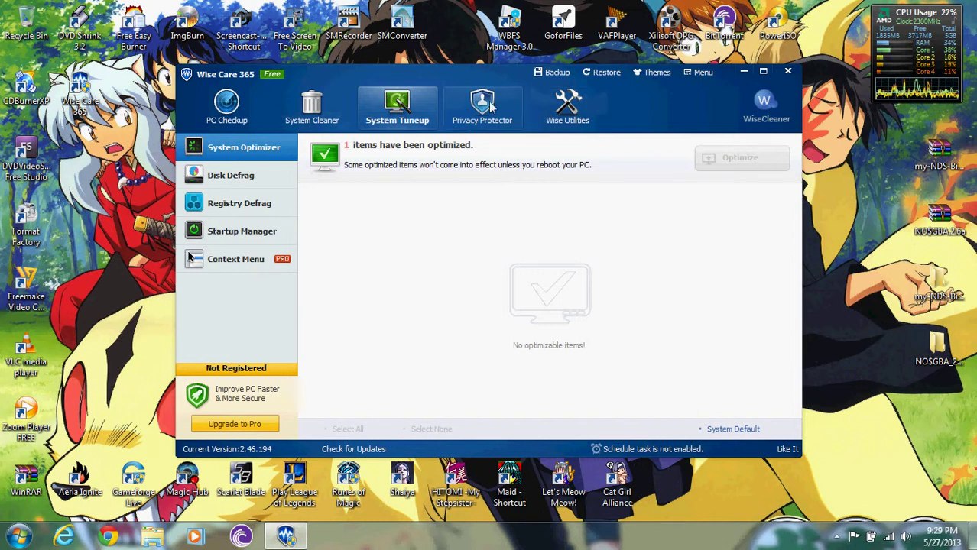
{"action": "left_click", "coordinate": [312, 107]}
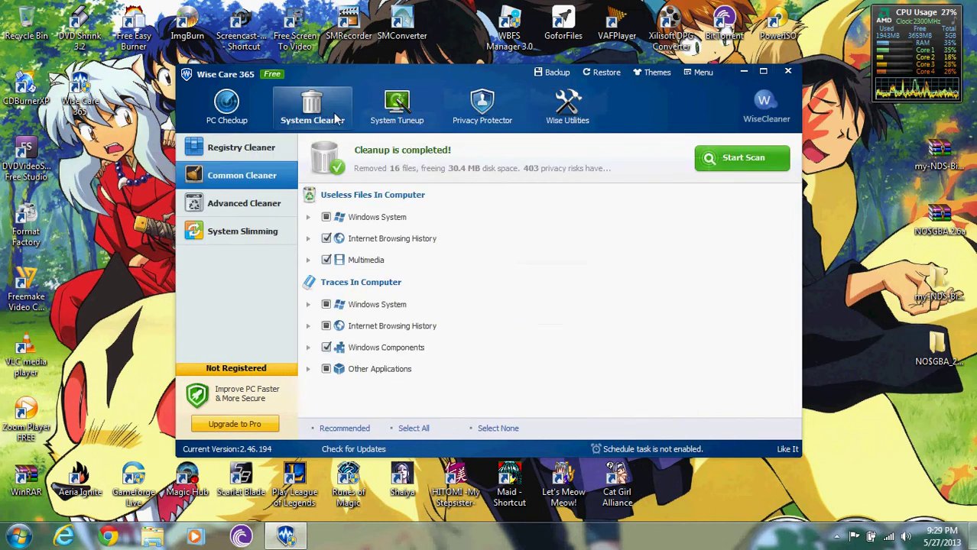
{"action": "left_click", "coordinate": [250, 206]}
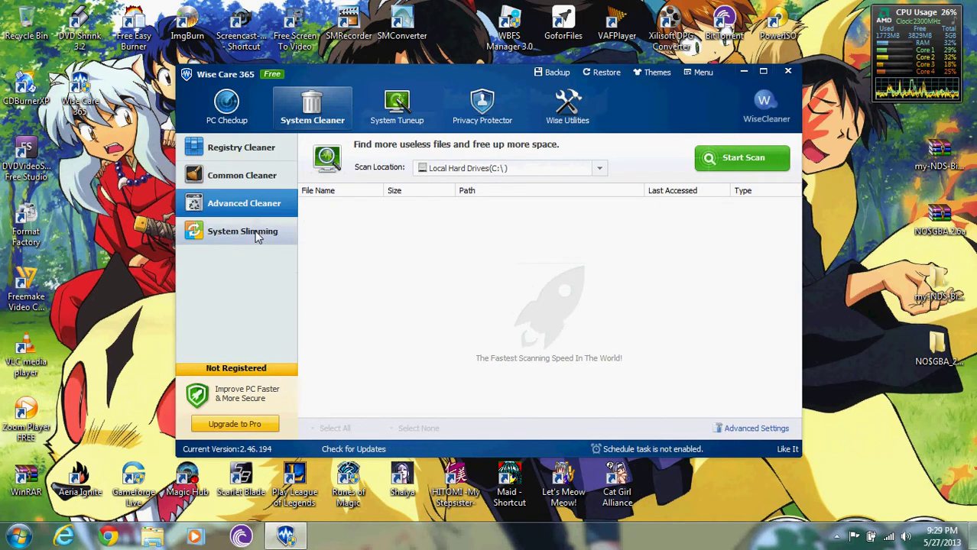
{"action": "left_click", "coordinate": [256, 233]}
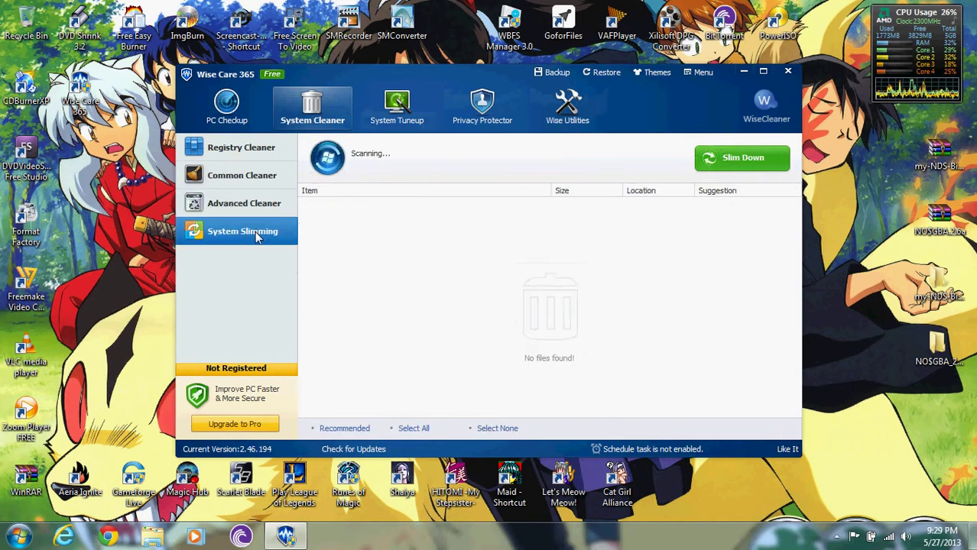
{"action": "left_click", "coordinate": [393, 107]}
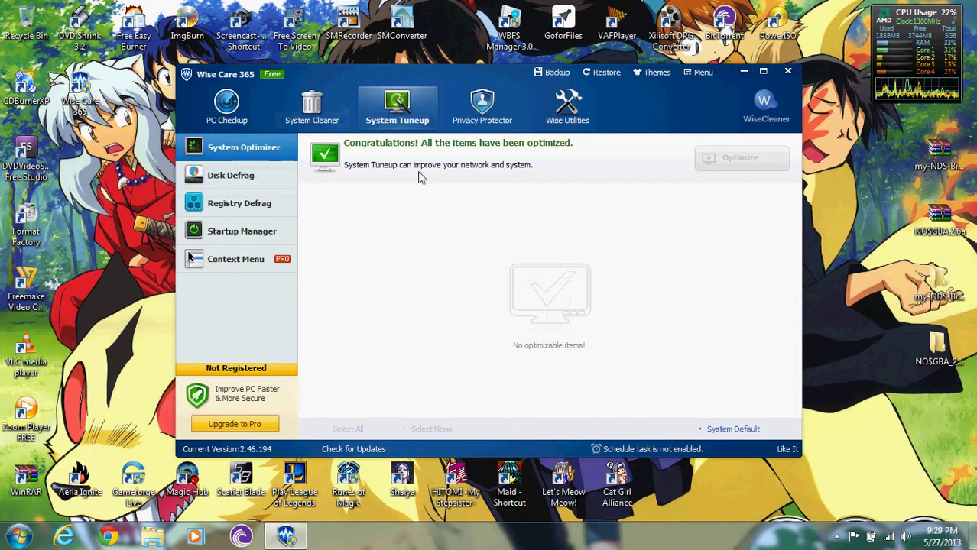
{"action": "left_click", "coordinate": [786, 73]}
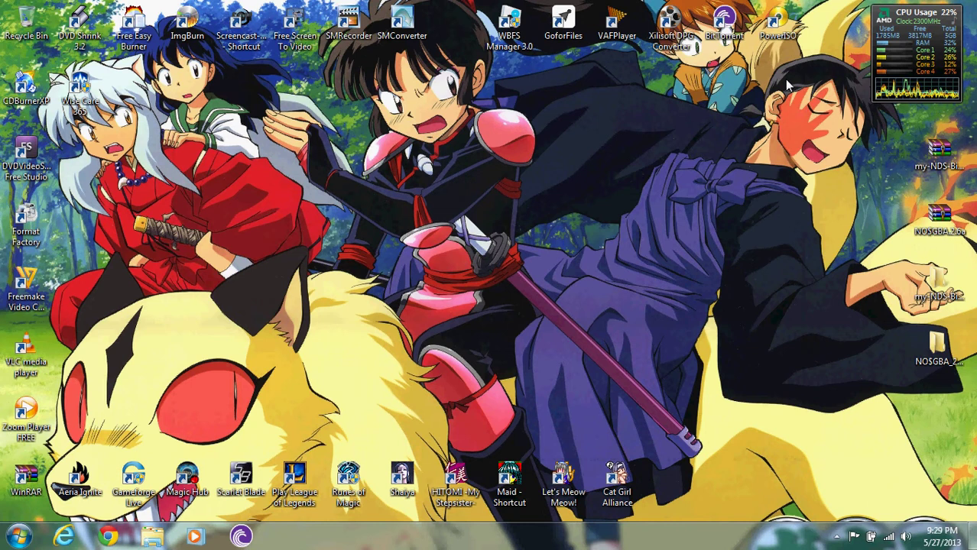